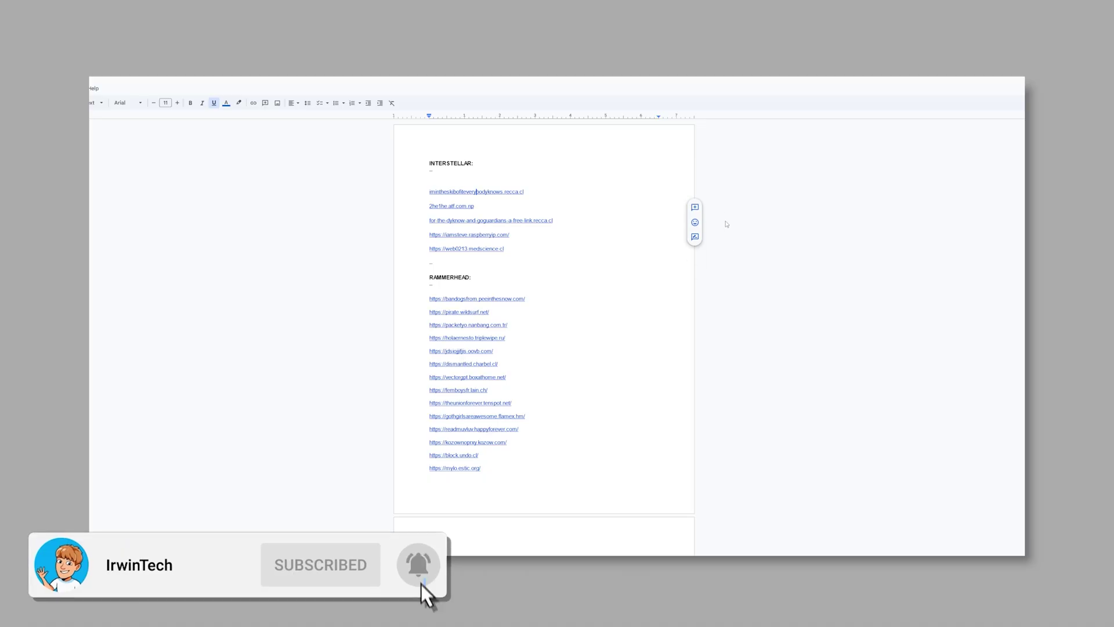
- Scroll the proxy-links doc and follow the first Interstellar link to its proxy site
middle_click(723, 213)
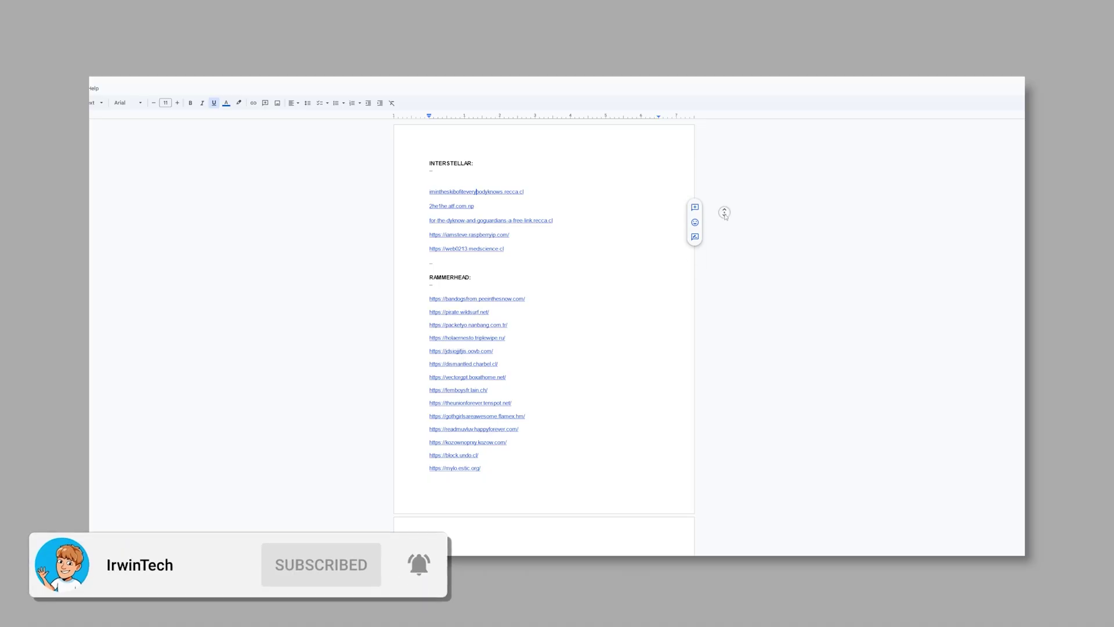
left_click(725, 249)
scroll(460, 276, "up", 3)
scroll(487, 265, "up", 2)
scroll(522, 256, "up", 1)
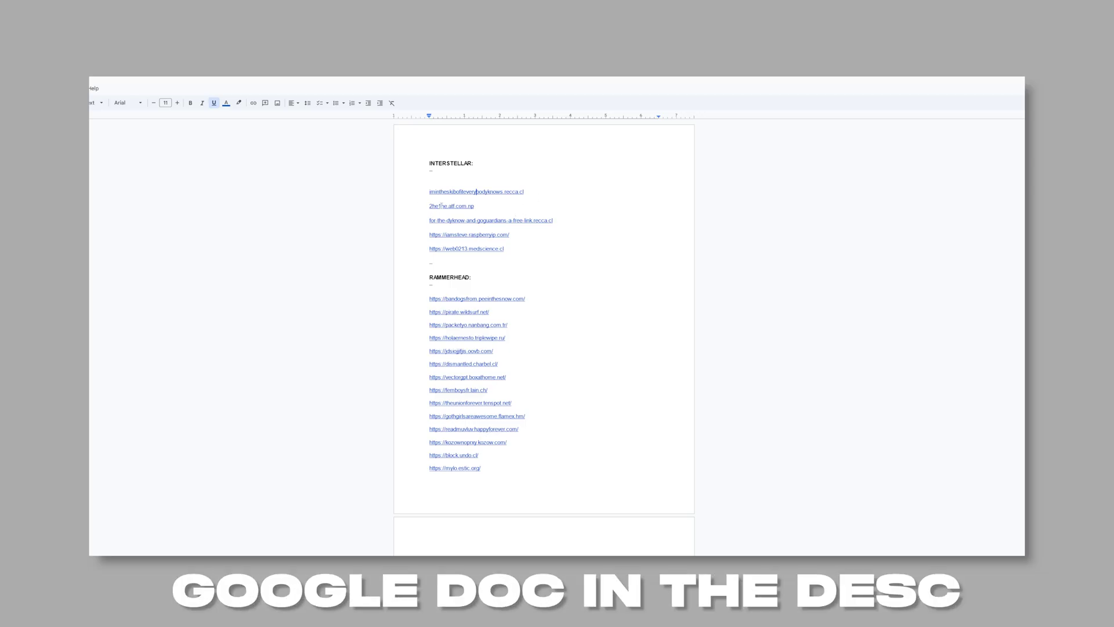
left_click(489, 193)
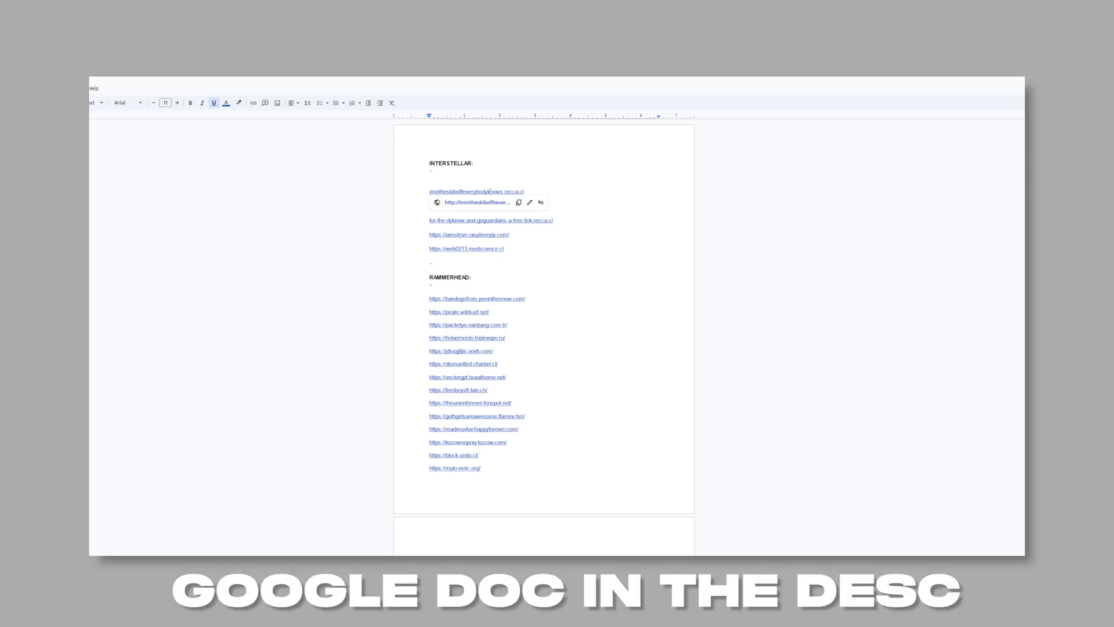
left_click(485, 206)
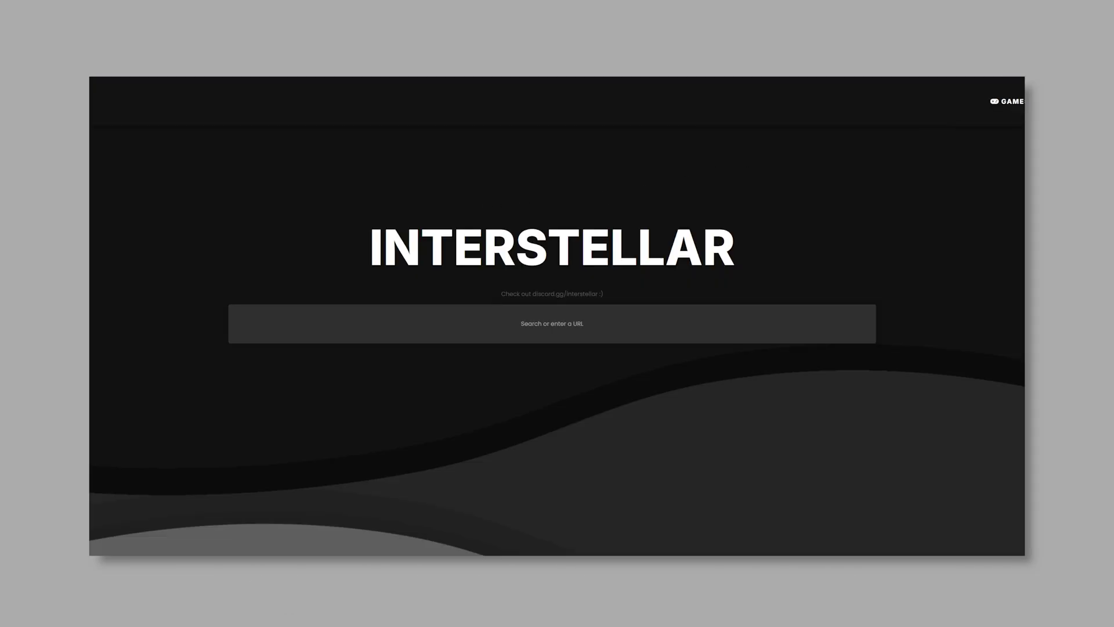
left_click(516, 331)
- Browse Interstellar's Games library to the end, then return to the proxy-links doc
left_click(997, 103)
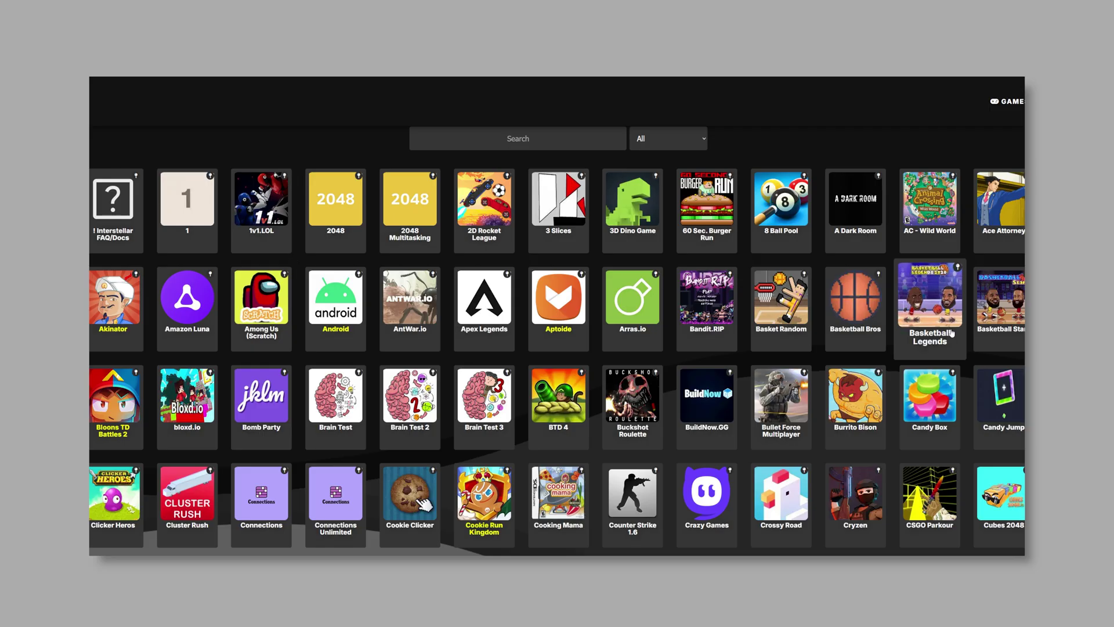
left_click(427, 503)
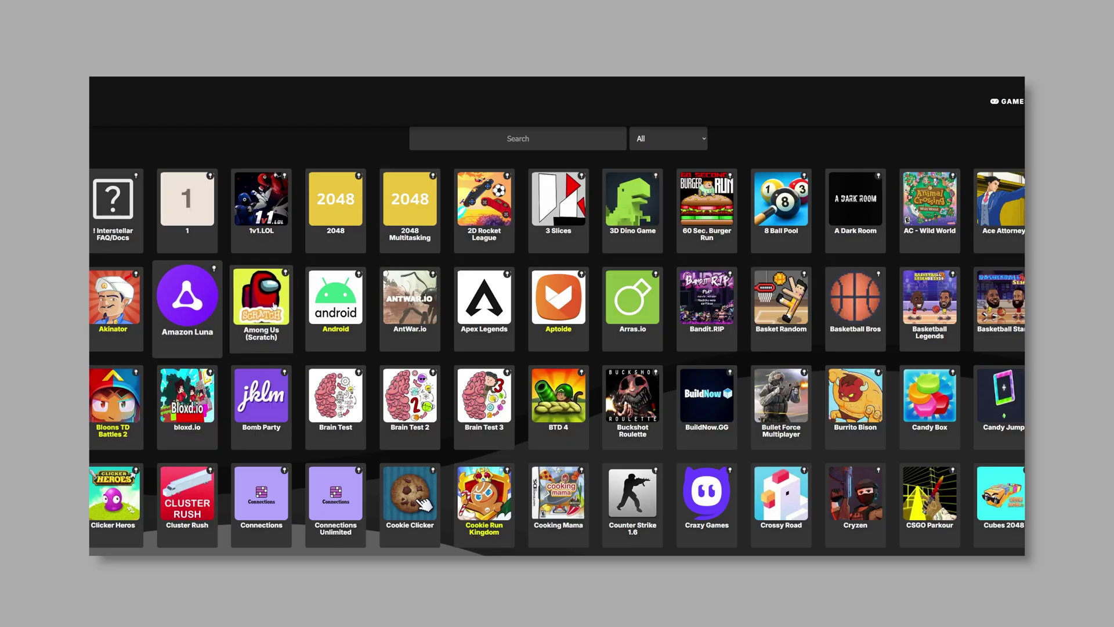
scroll(489, 291, "down", 3)
scroll(489, 290, "down", 3)
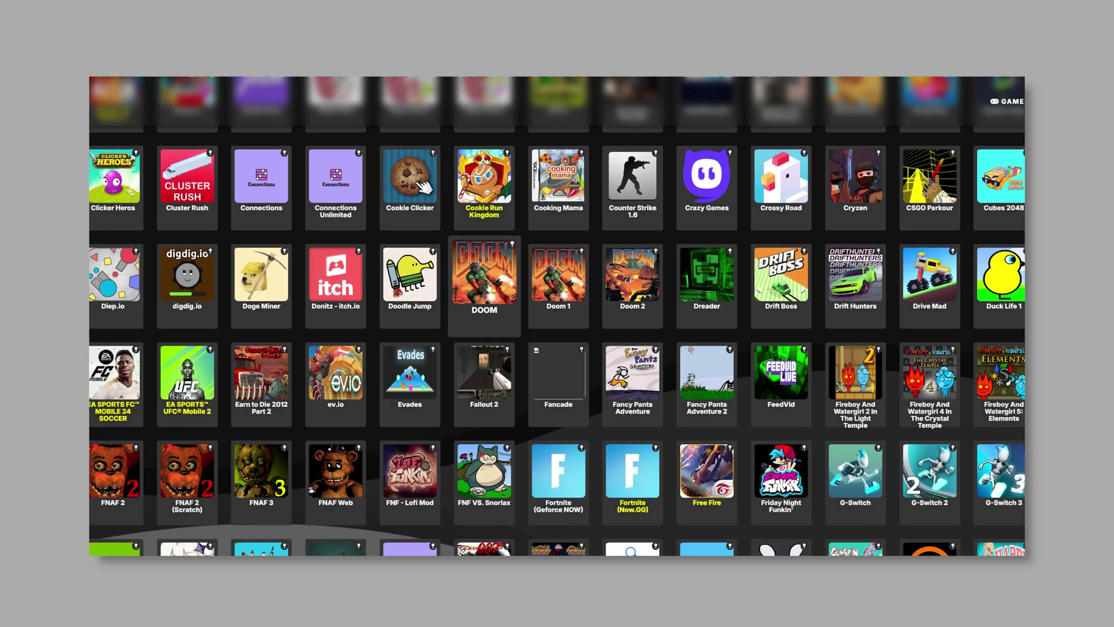
scroll(489, 290, "down", 2)
scroll(488, 279, "down", 2)
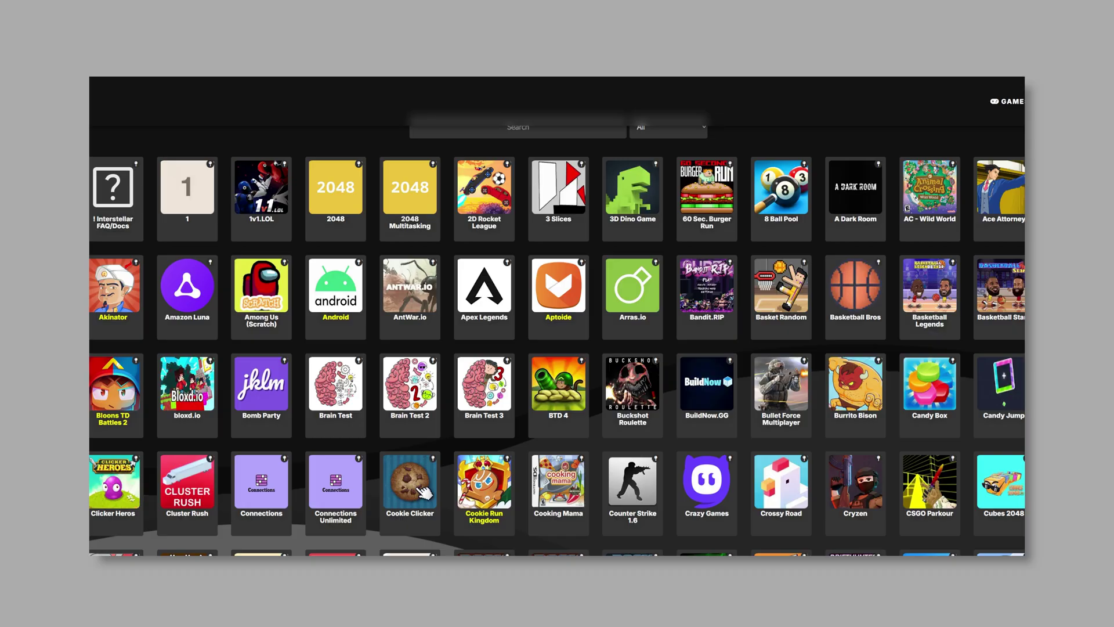
scroll(883, 534, "down", 15)
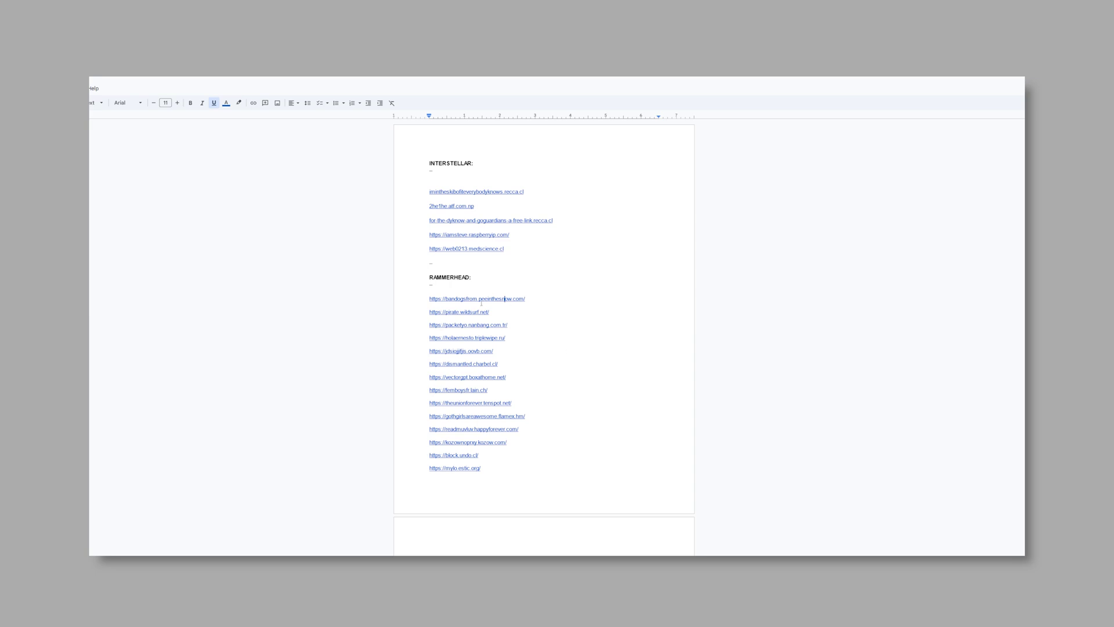
- Follow the first RAMMERHEAD link from its preview to the Rammerhead home page
left_click(501, 302)
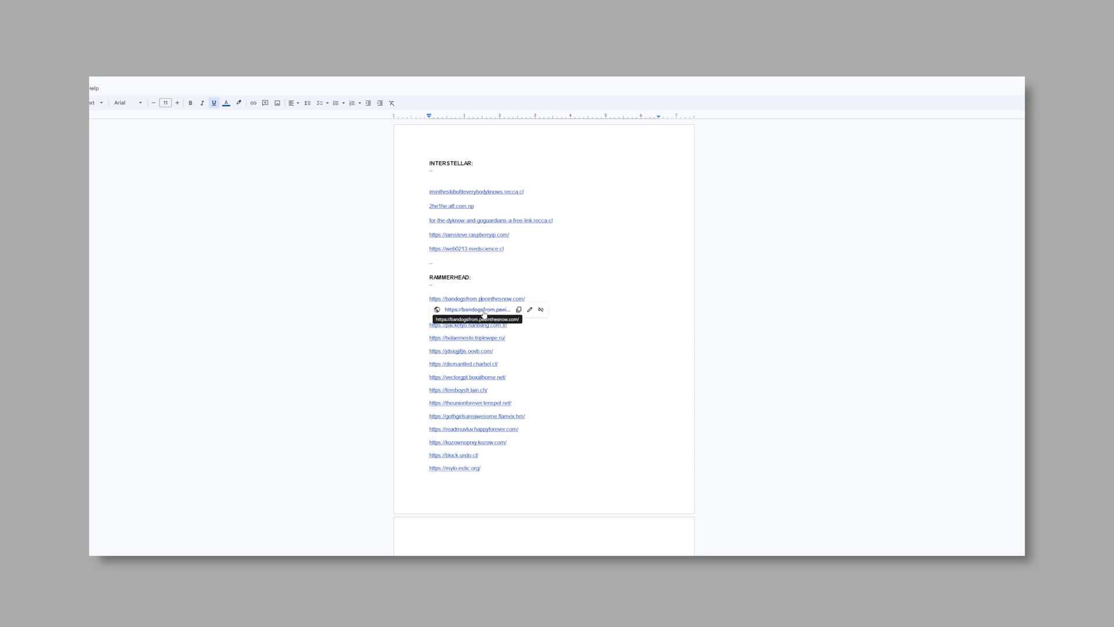
left_click(470, 311)
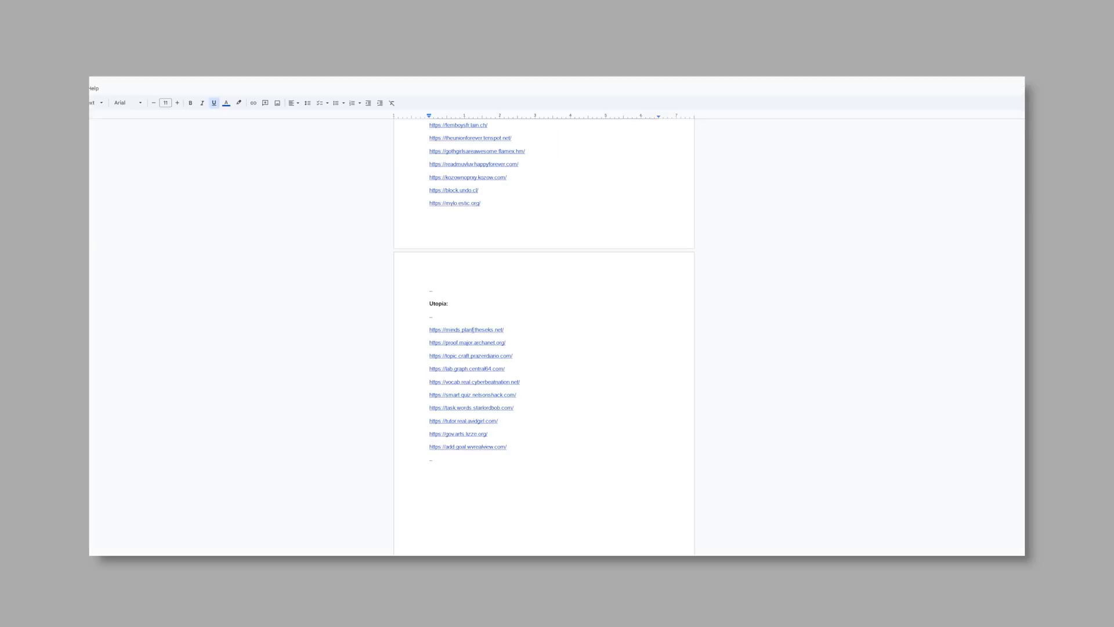
- Open the first Utopia link and place the cursor in Utopia's search box
left_click(474, 329)
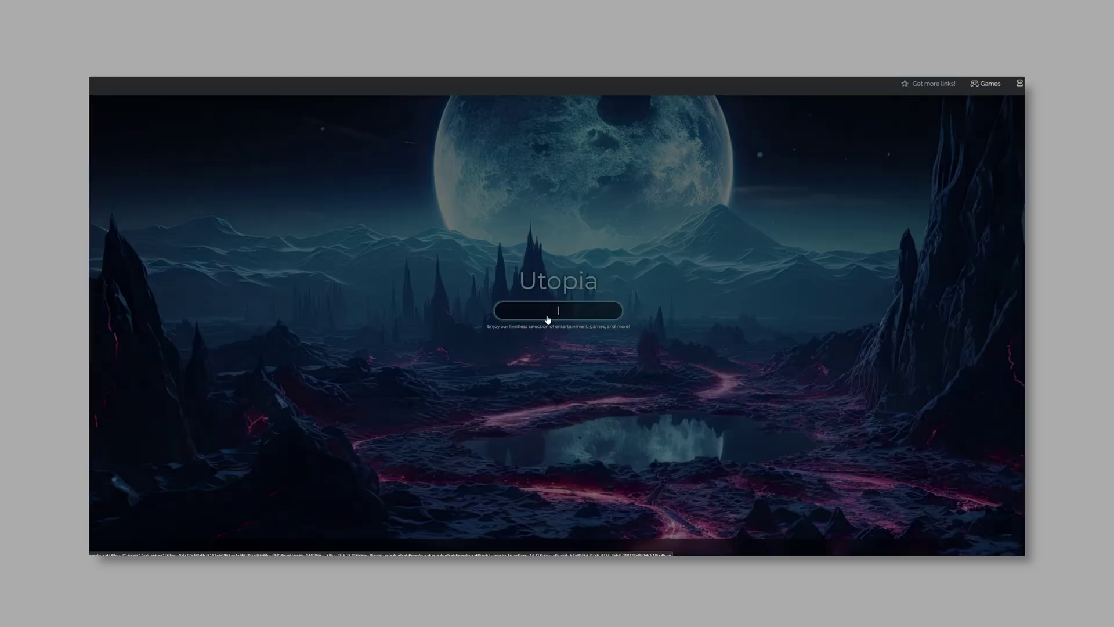
left_click(523, 313)
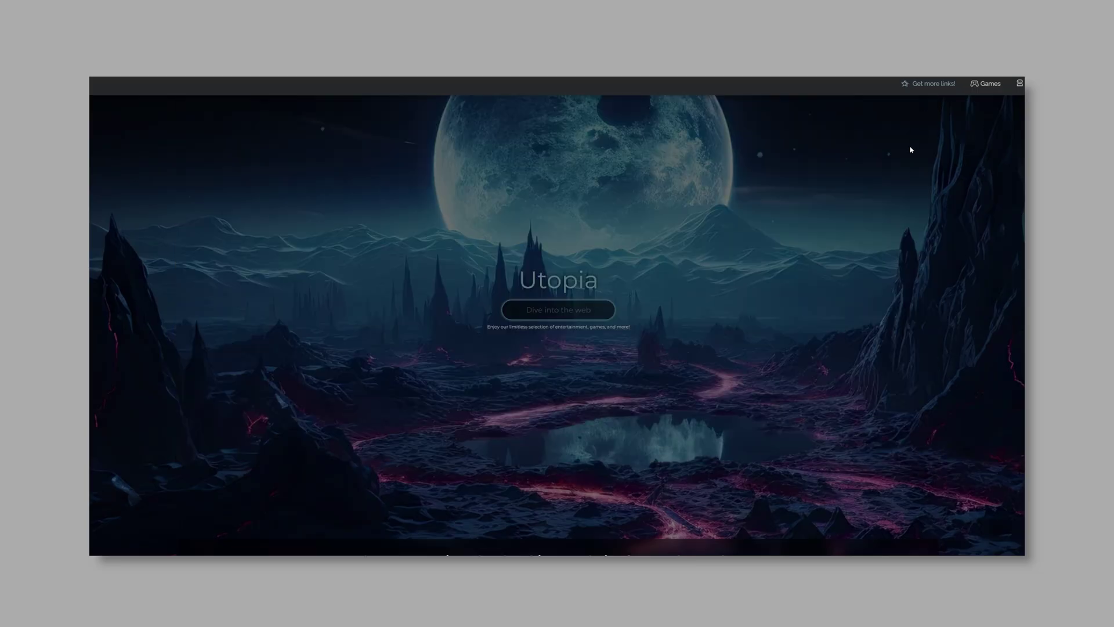
- Go to Utopia's Games page listing HTML5, emulator and Flash games
left_click(991, 85)
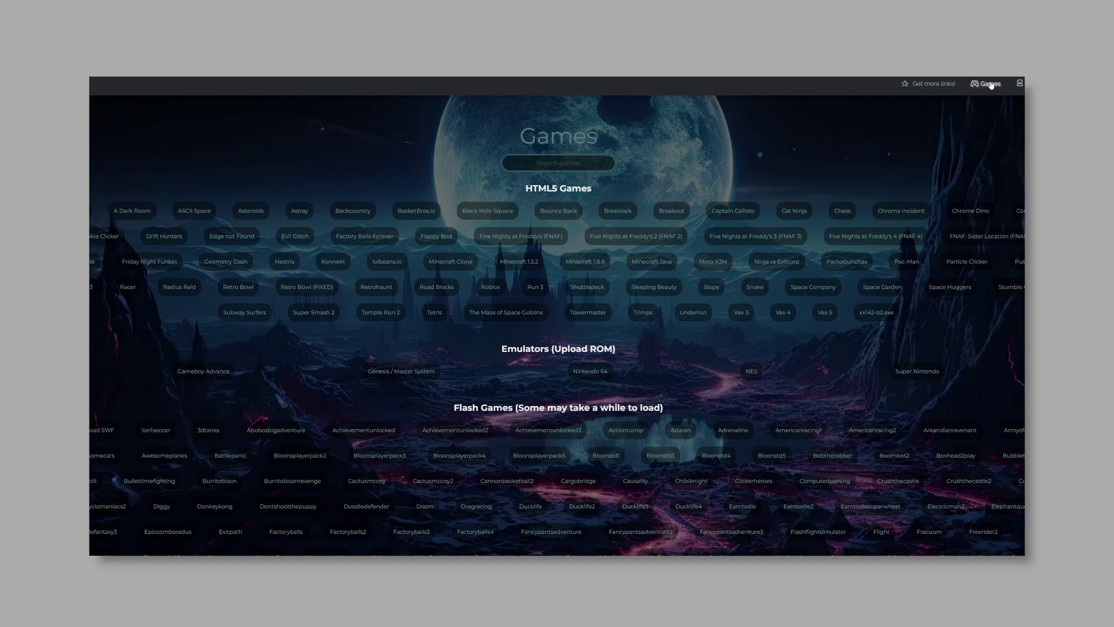
scroll(548, 300, "down", 1)
scroll(547, 299, "down", 1)
scroll(548, 299, "down", 1)
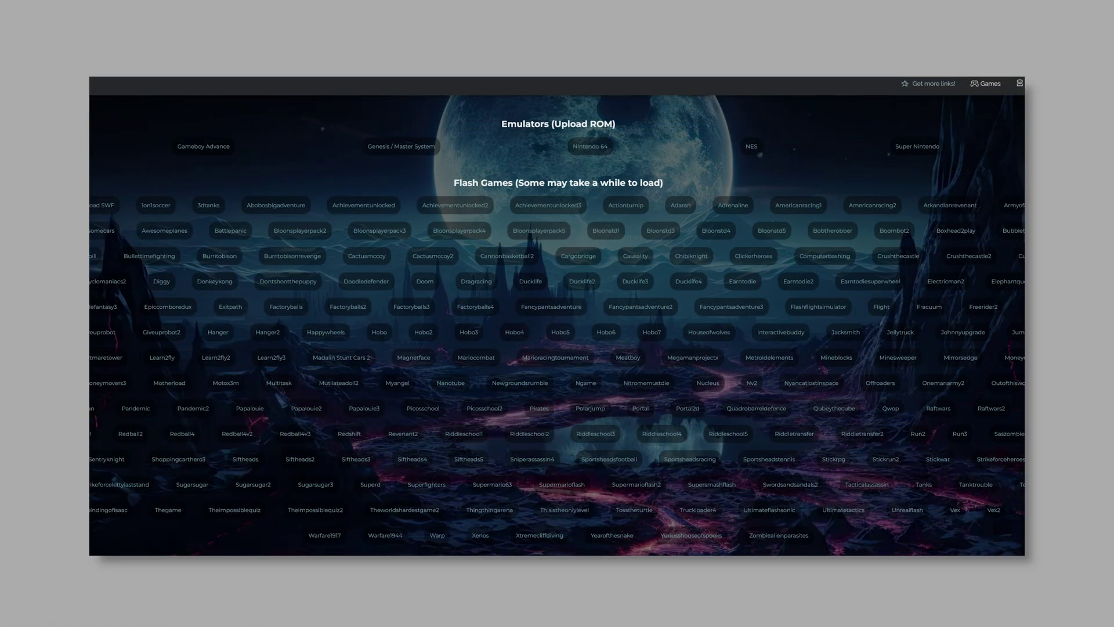
scroll(557, 322, "up", 3)
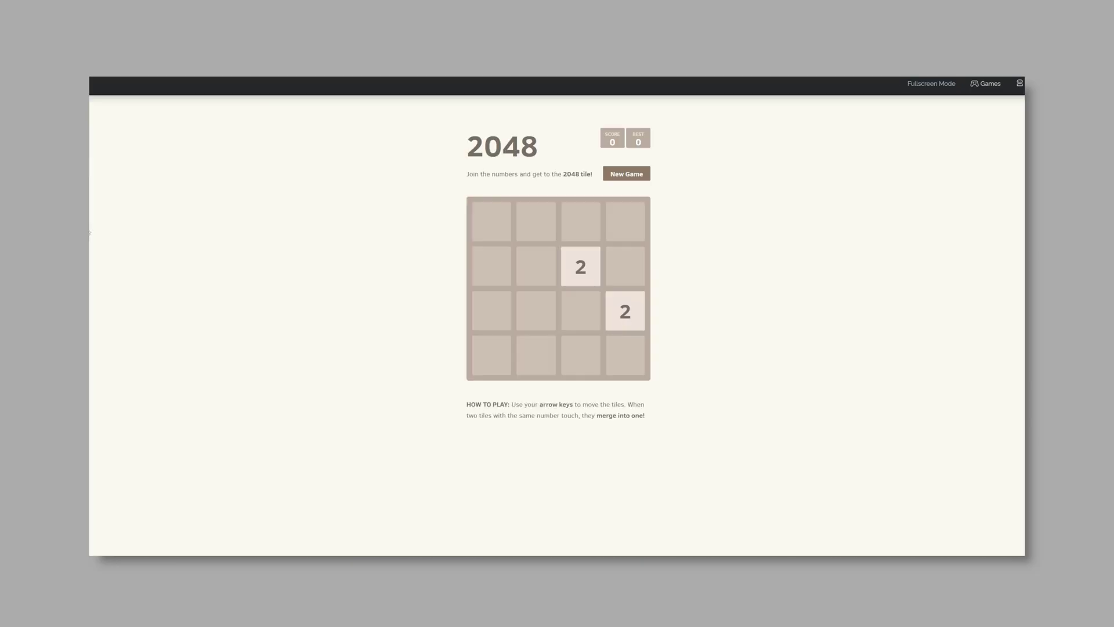
- Play 2048 with alternating Down and Right moves to merge tiles
key("Down")
key("Right")
key("Down")
key("Right")
key("Down")
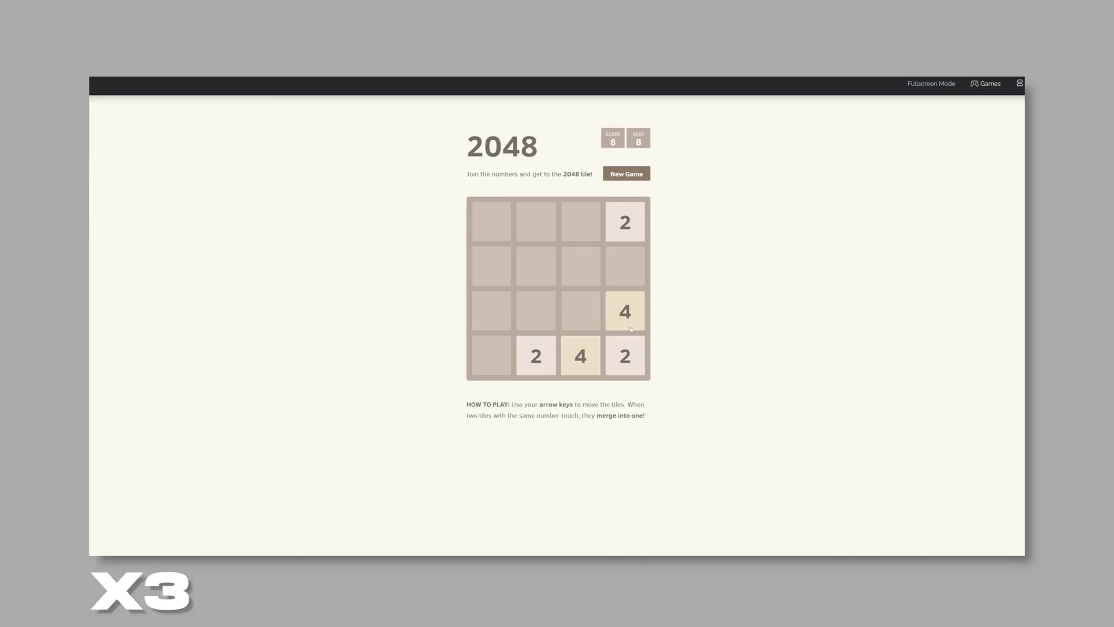
key("Down")
key("Right")
key("Down")
key("Right")
key("Down")
key("Down")
key("Right")
key("Down")
key("Right")
key("Down")
key("Down")
key("Right")
key("Down")
key("Right")
key("Down")
key("Right")
key("Down")
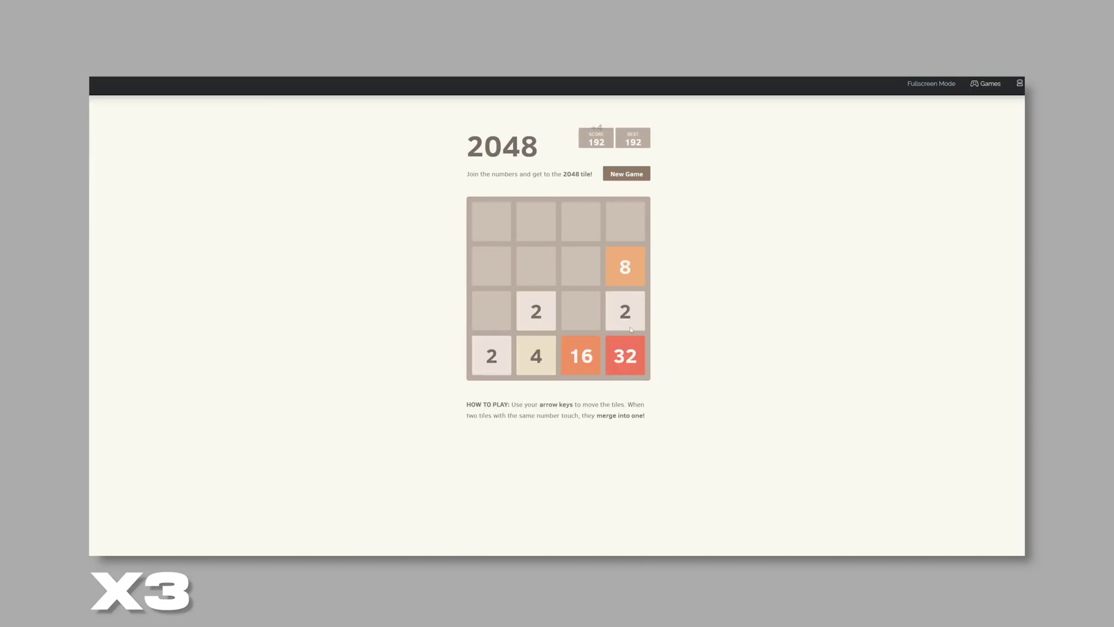
- Push the 2048 score to 624 with Left moves, then return to Utopia's Games list
key("Left")
key("Down")
key("Down")
key("Left")
key("Right")
key("Down")
key("Right")
key("Down")
key("Down")
key("Right")
key("Right")
key("Down")
key("Down")
key("Left")
key("Down")
key("Left")
key("Right")
key("Down")
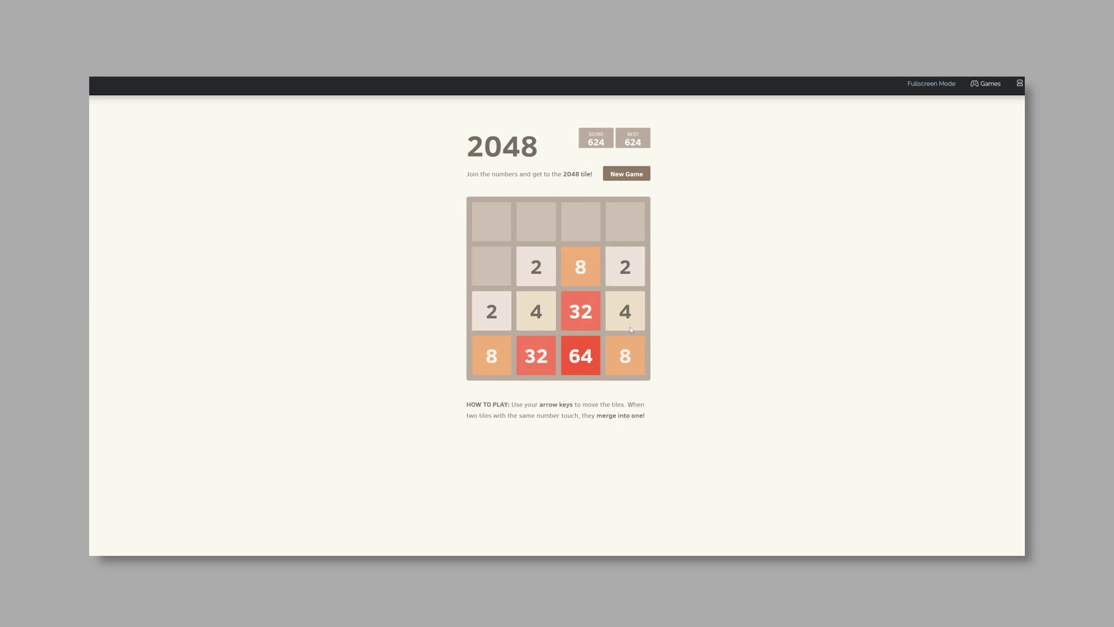
left_click(986, 83)
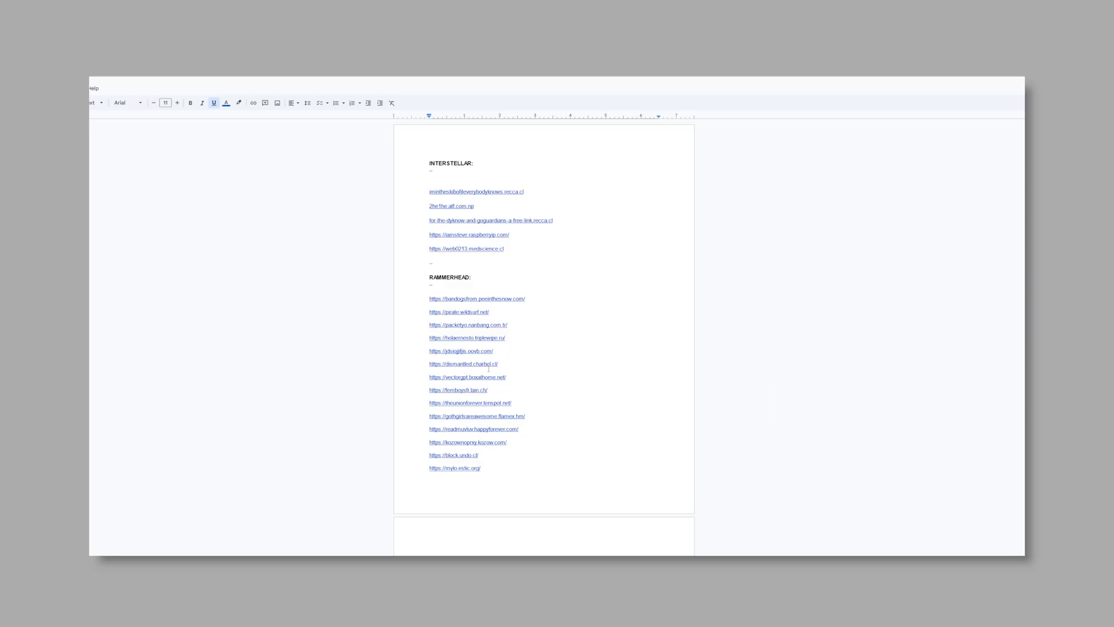
scroll(474, 388, "down", 2)
scroll(475, 389, "down", 1)
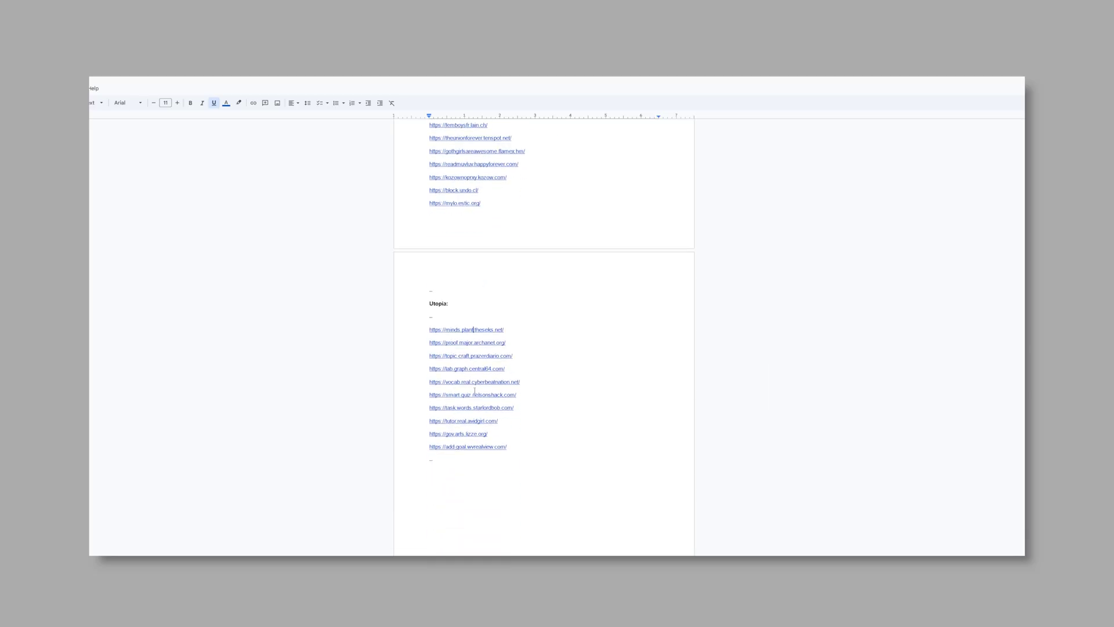
scroll(643, 386, "up", 3)
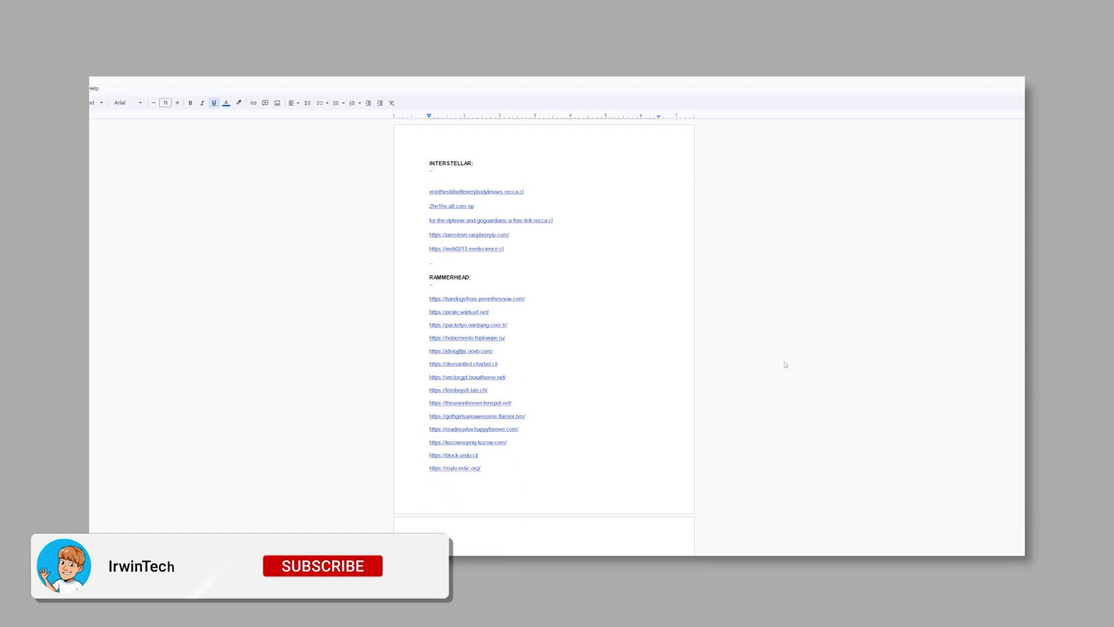